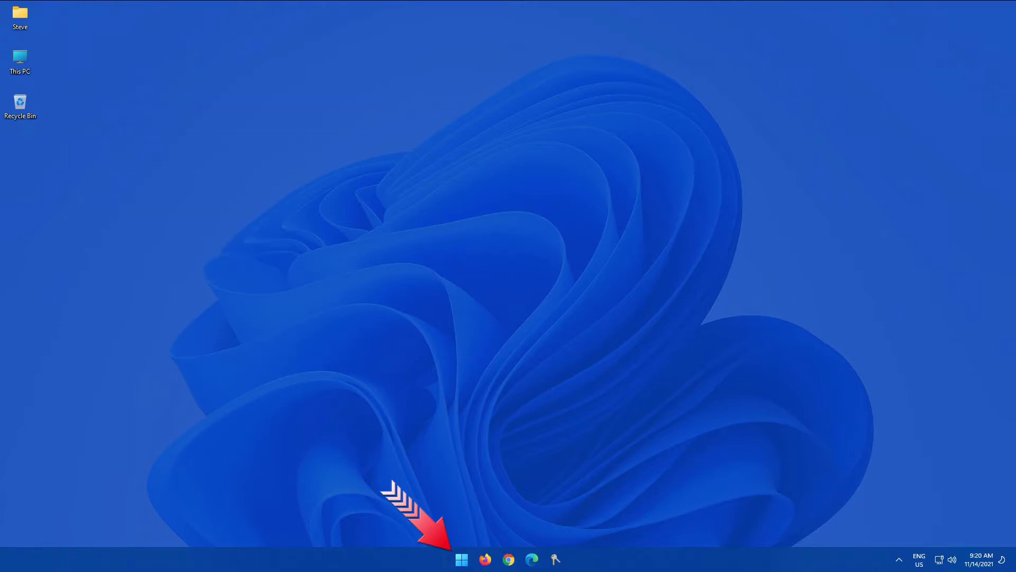
View the account options from Start, then lock the PC with Win+L to see the lock screen
left_click(460, 560)
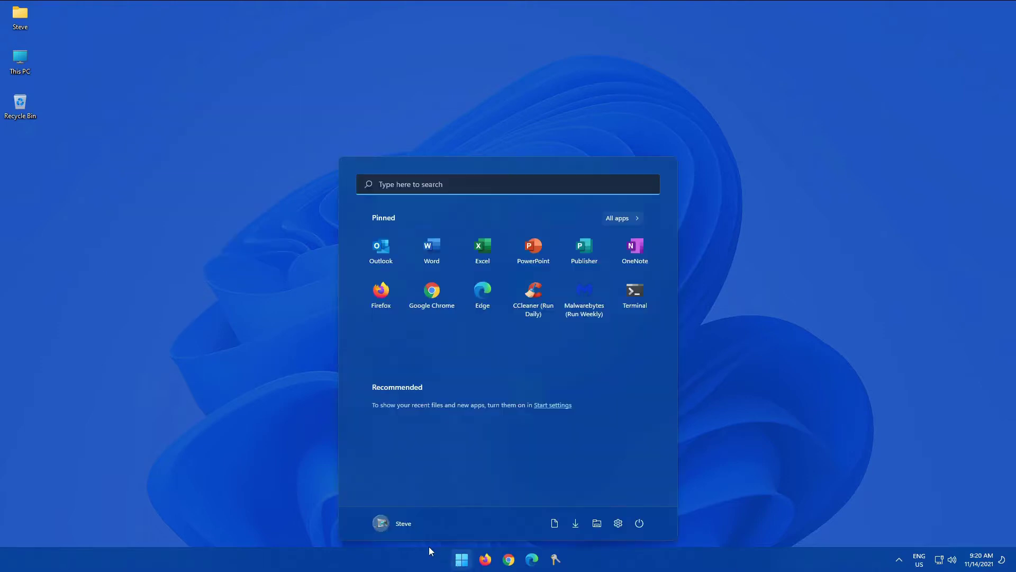
left_click(390, 528)
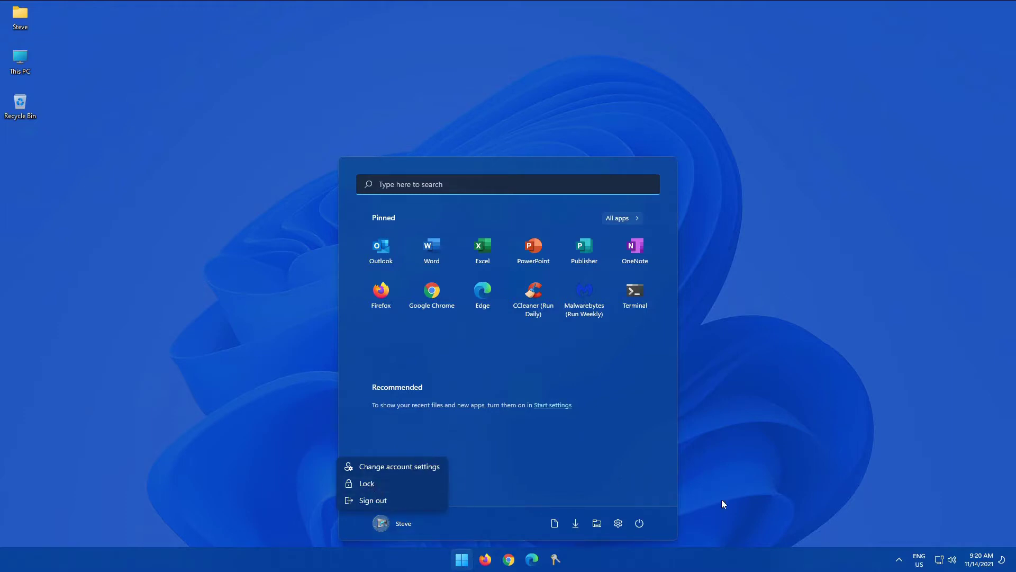
key("Escape")
key("super")
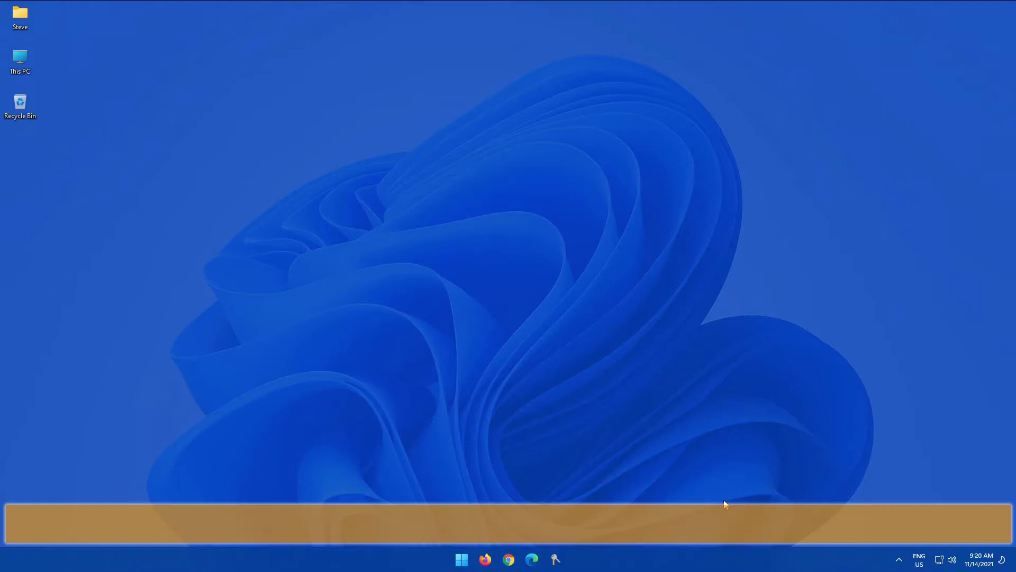
key("super+l")
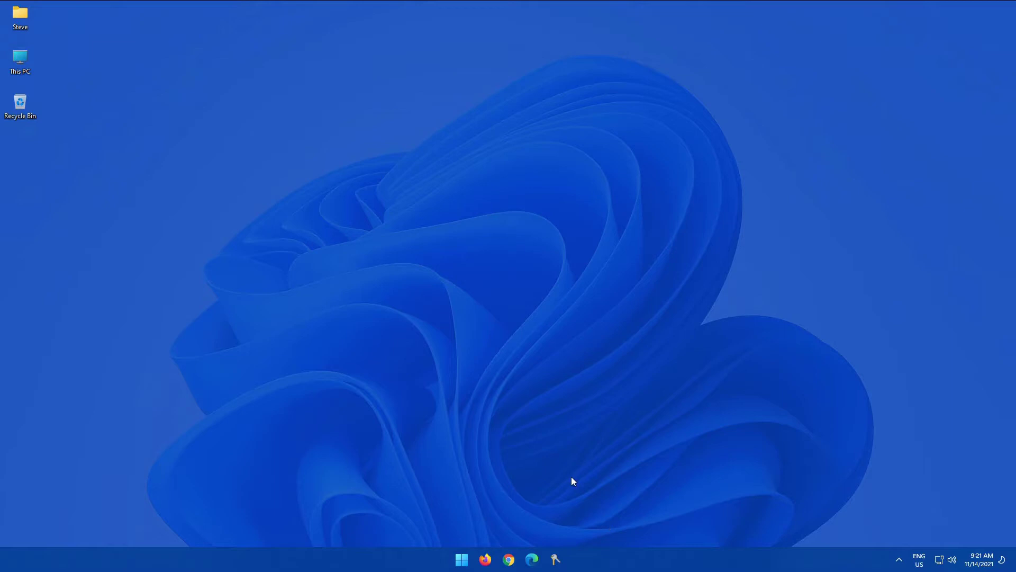
Launch Settings from Start and go to Personalization > Lock screen
left_click(461, 559)
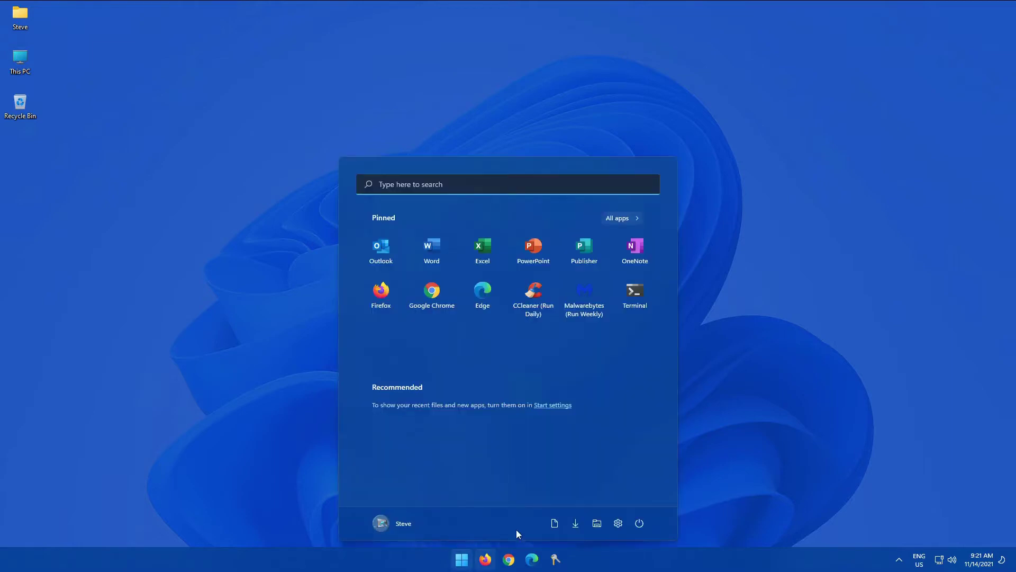
left_click(617, 523)
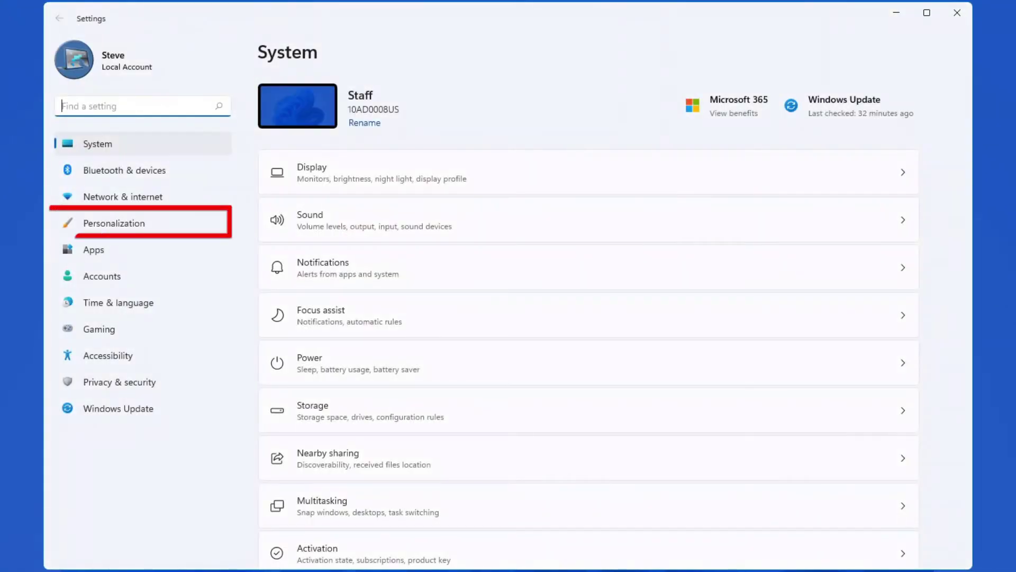
left_click(114, 225)
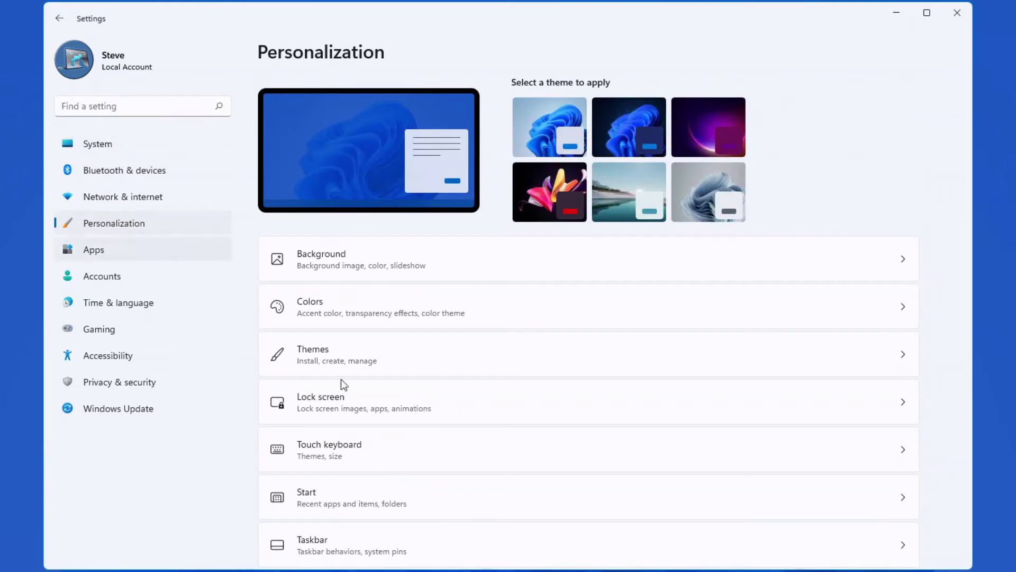
left_click(325, 401)
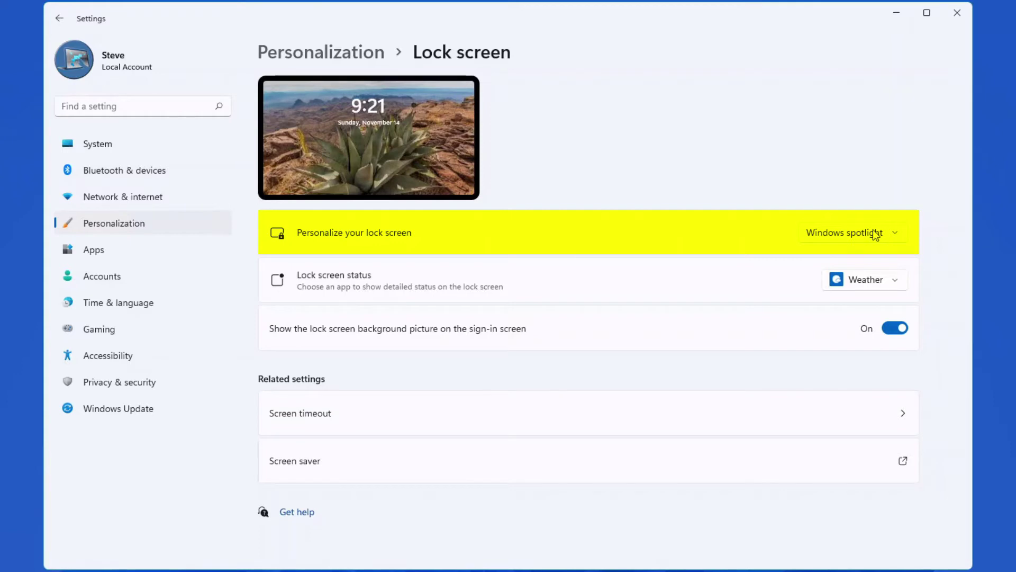
Set the lock screen background to Picture, then cancel out of the Browse photos dialog
left_click(828, 237)
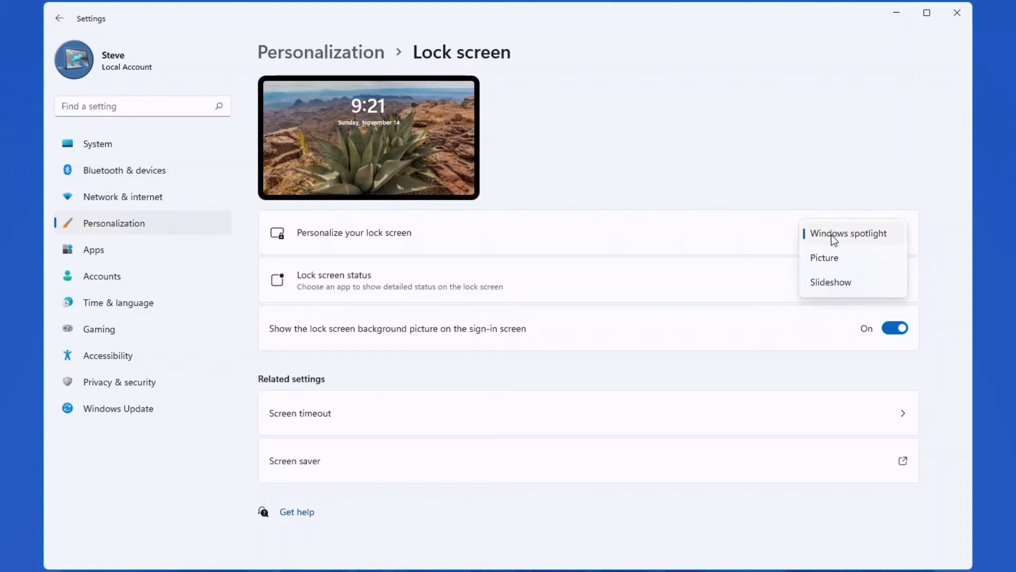
left_click(825, 263)
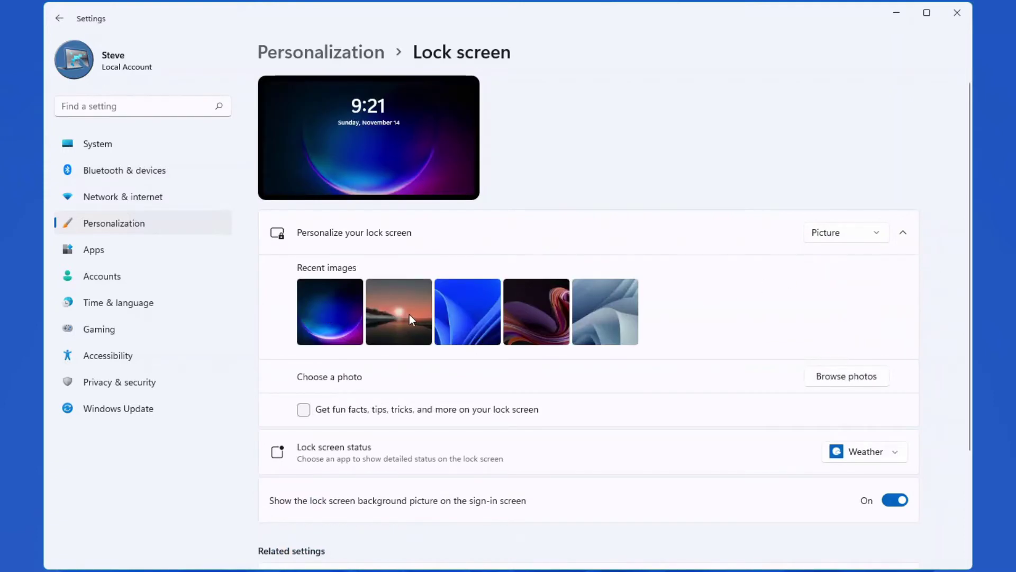
left_click(862, 376)
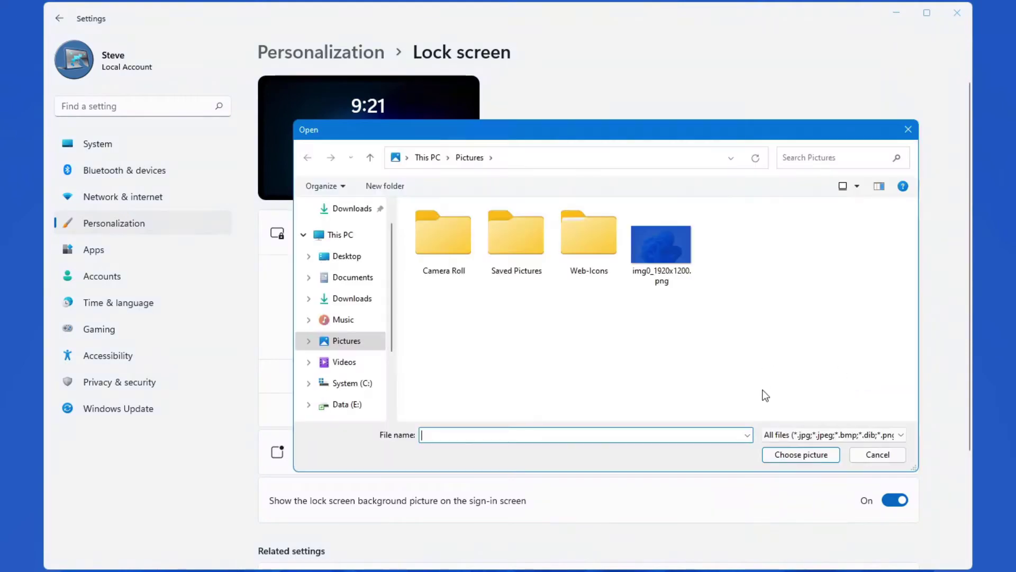
left_click(867, 459)
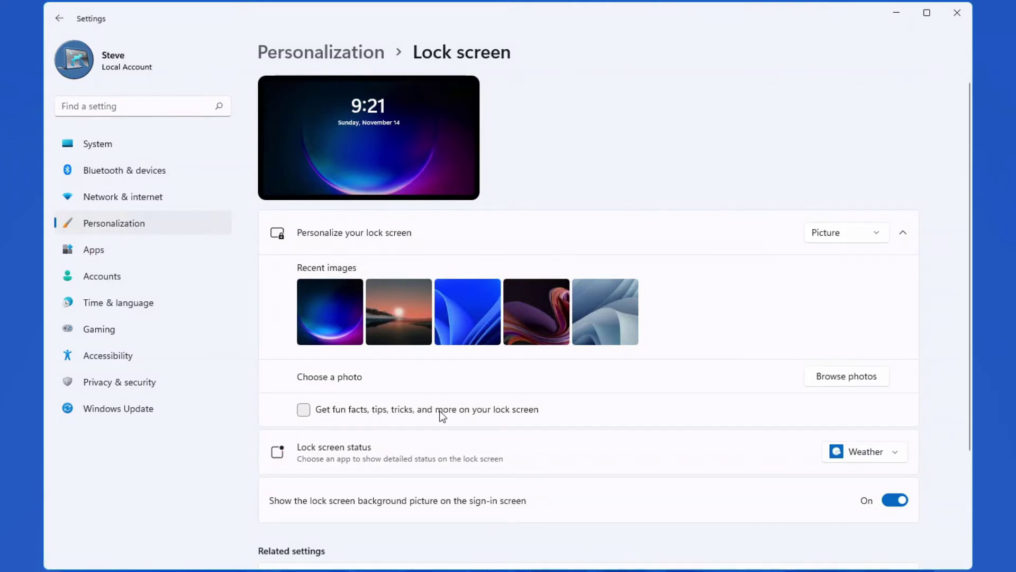
Try Slideshow and remove the Pictures album, then restore Windows spotlight as the background
left_click(826, 232)
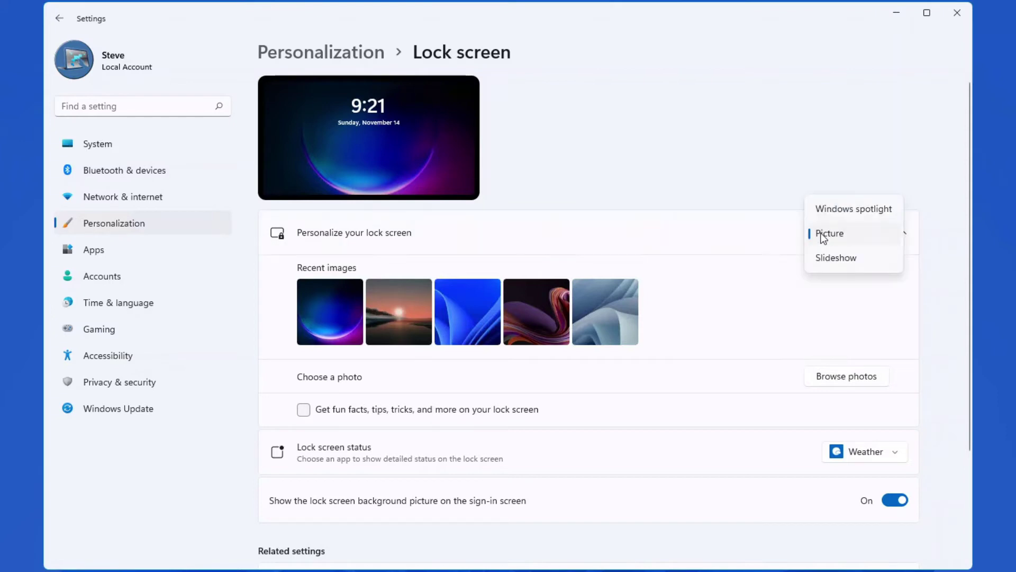
left_click(827, 257)
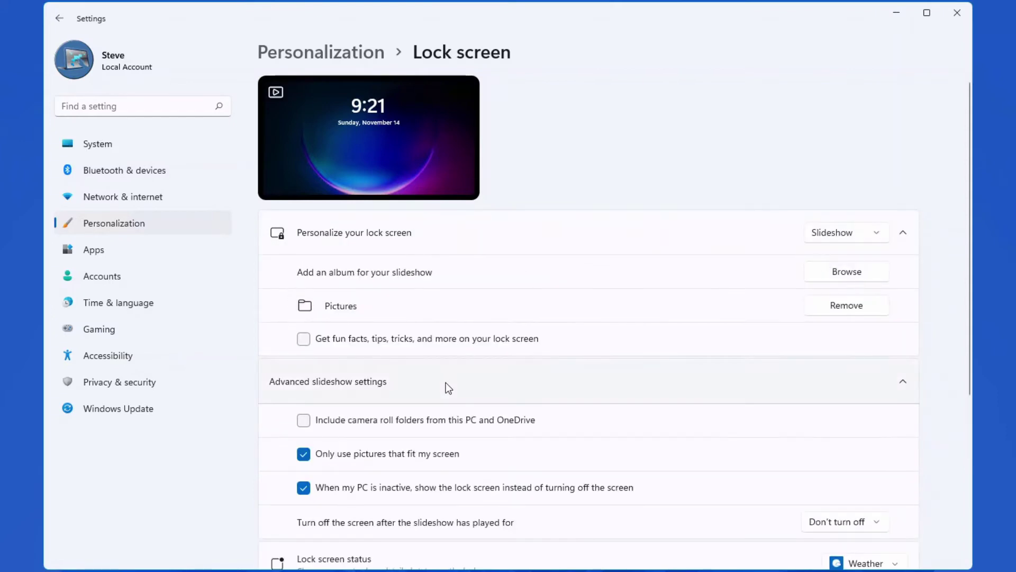
scroll(443, 382, "down", 2)
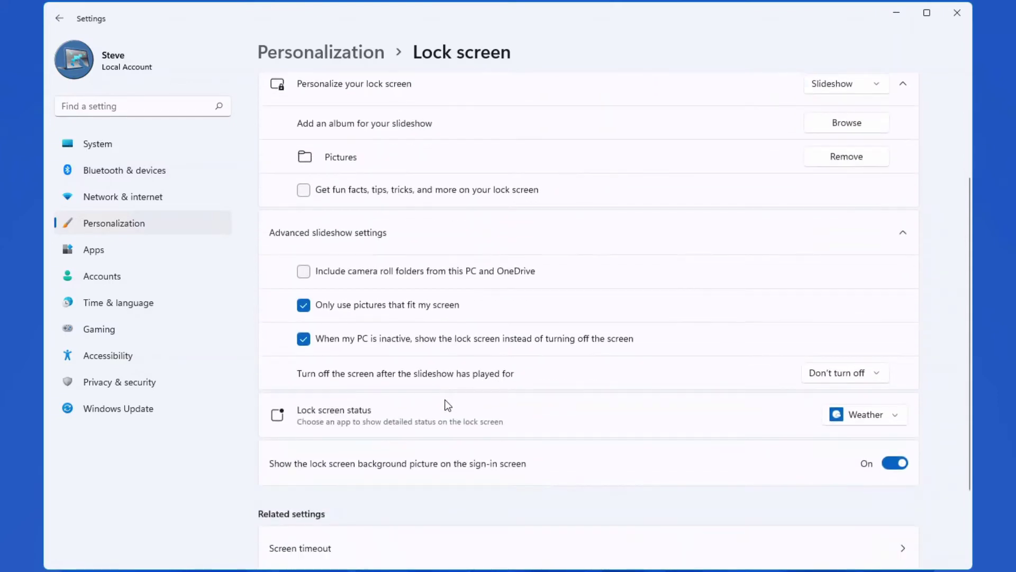
scroll(453, 426, "up", 1)
scroll(454, 429, "up", 1)
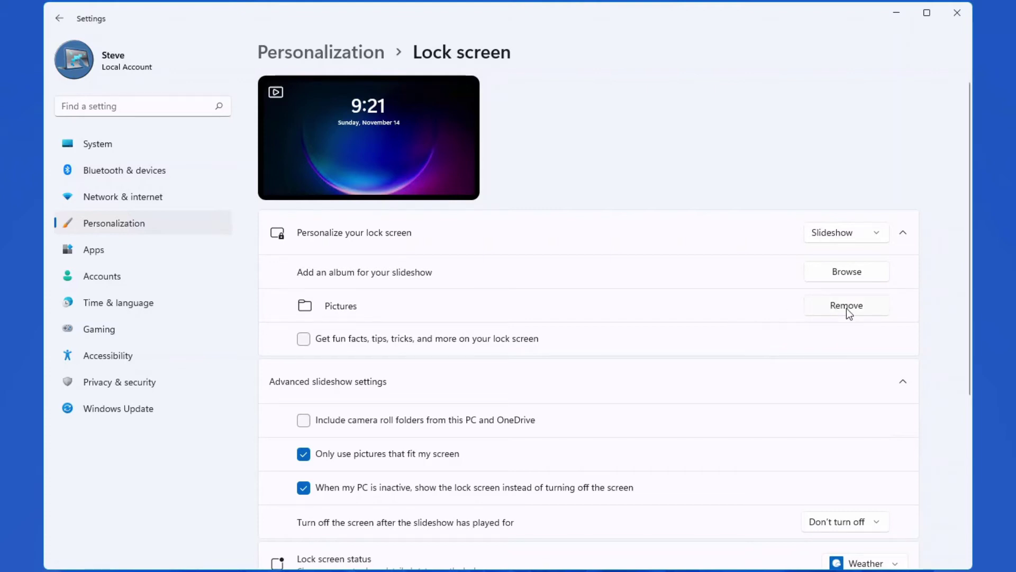
left_click(846, 308)
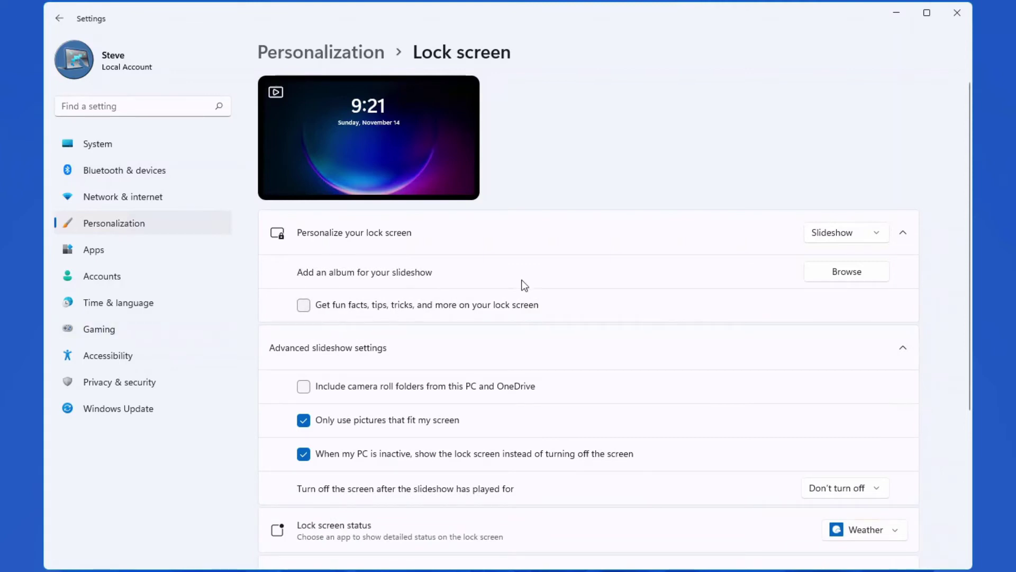
left_click(855, 235)
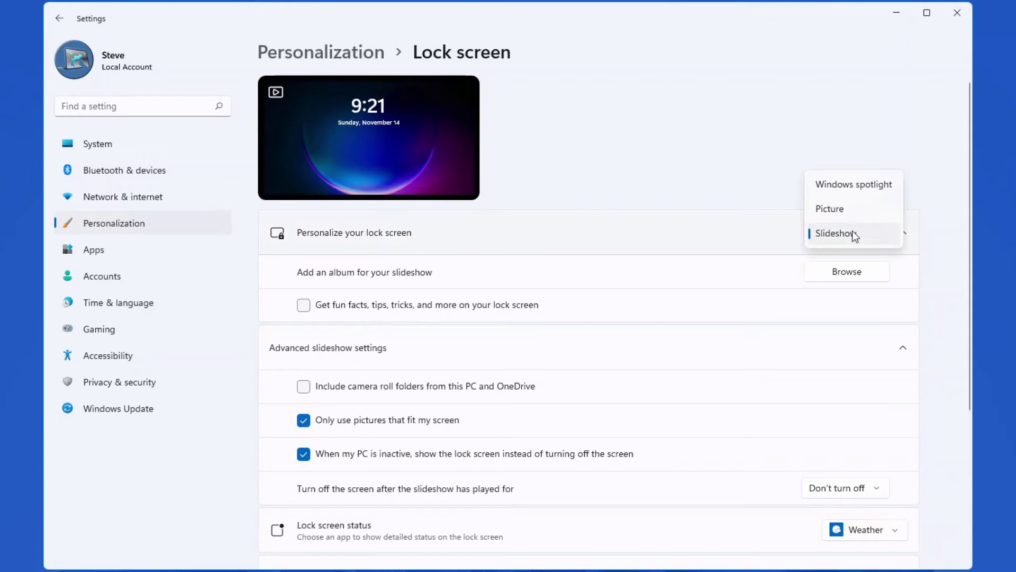
left_click(847, 189)
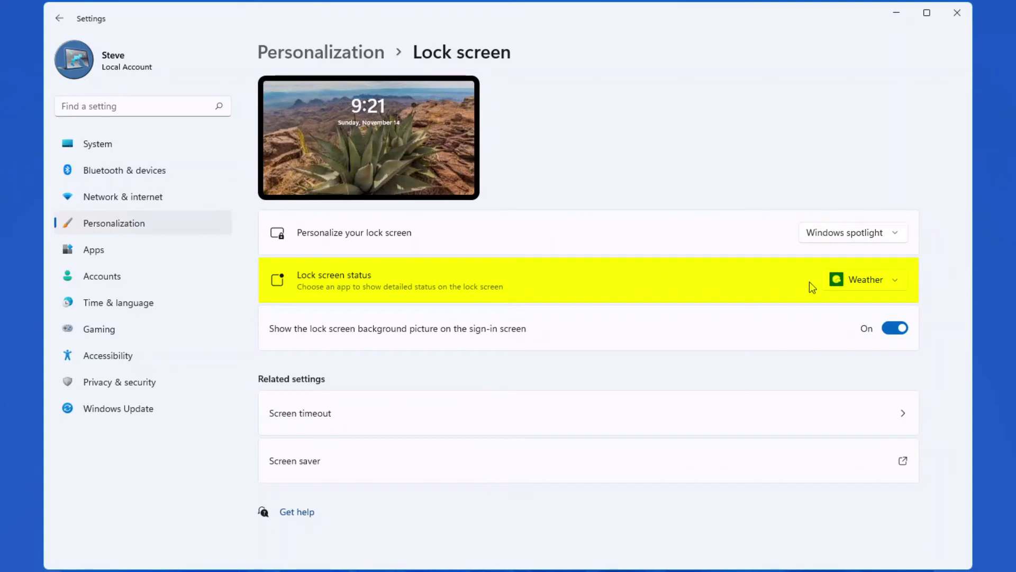
left_click(875, 278)
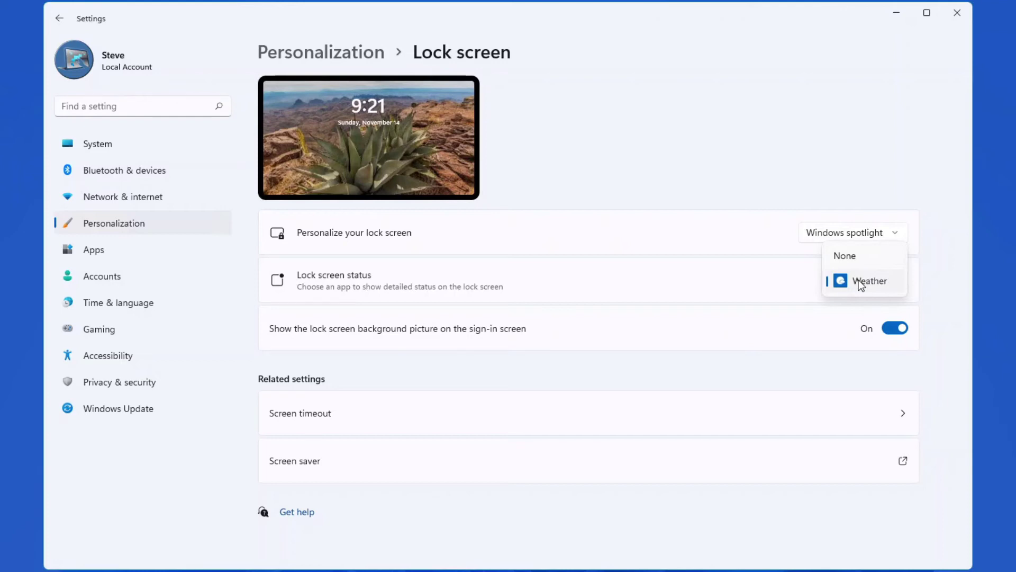
left_click(826, 292)
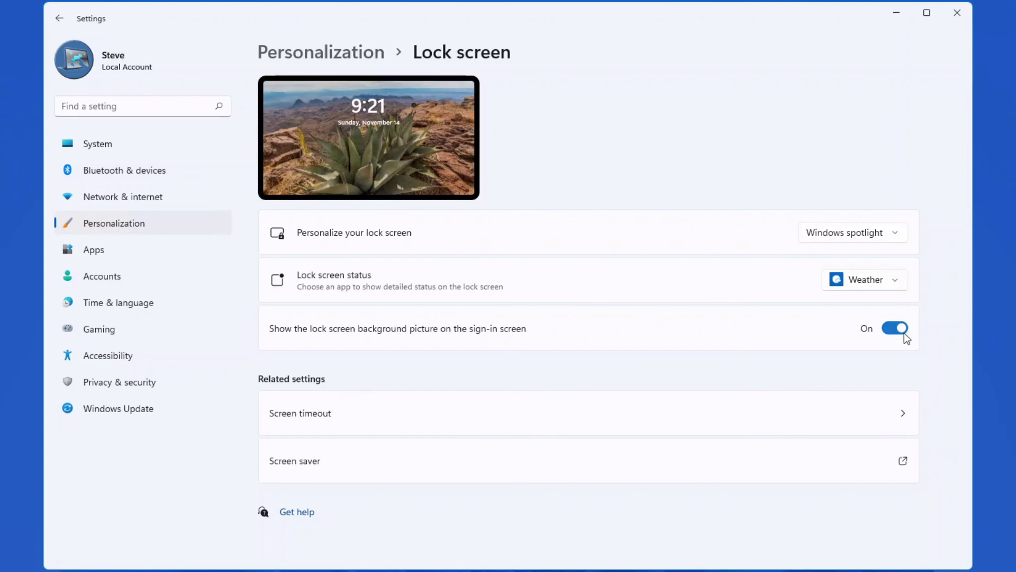
Close the Settings window to return to the desktop
left_click(958, 14)
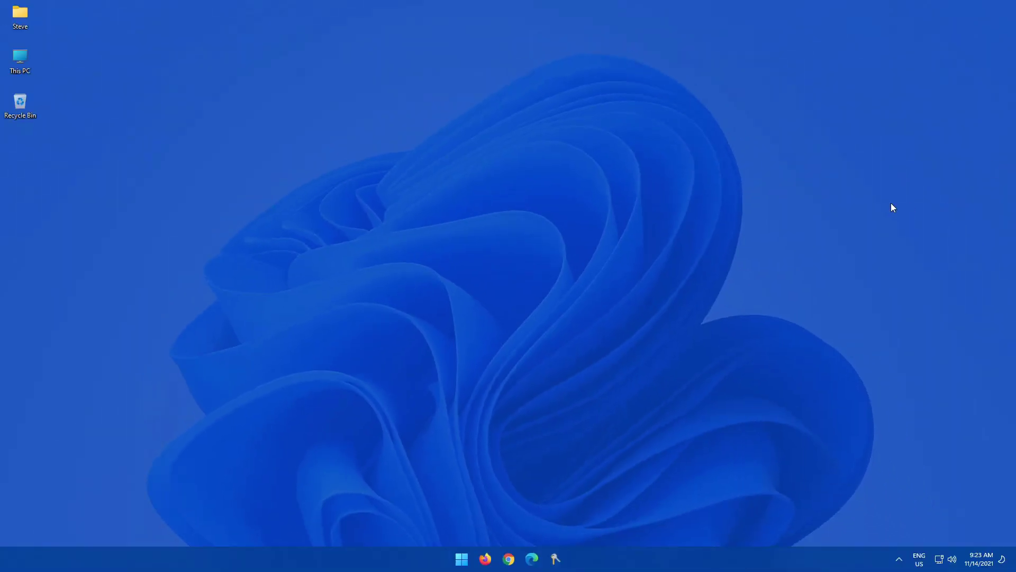